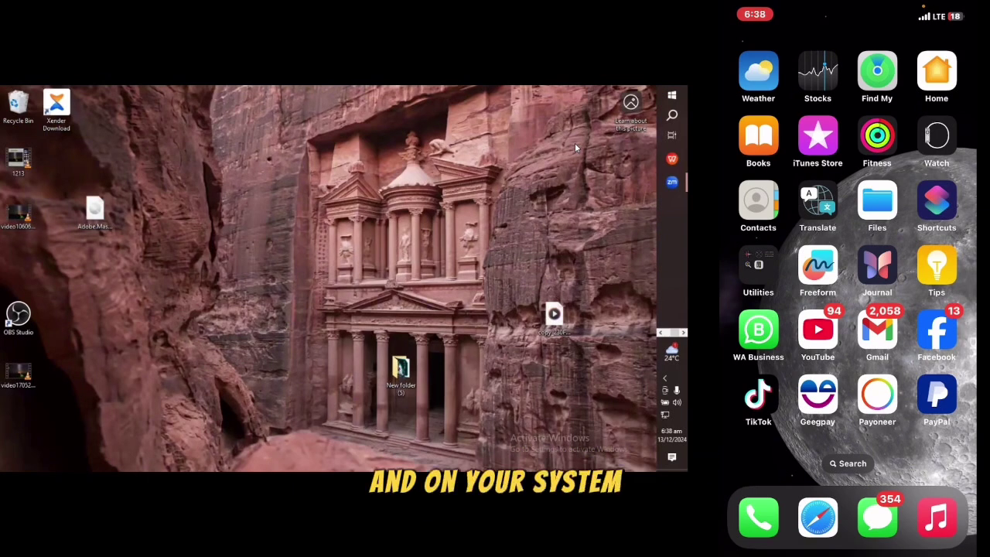
# Launch Xender Download from the desktop icon and decline the version update.
pyautogui.click(64, 110)
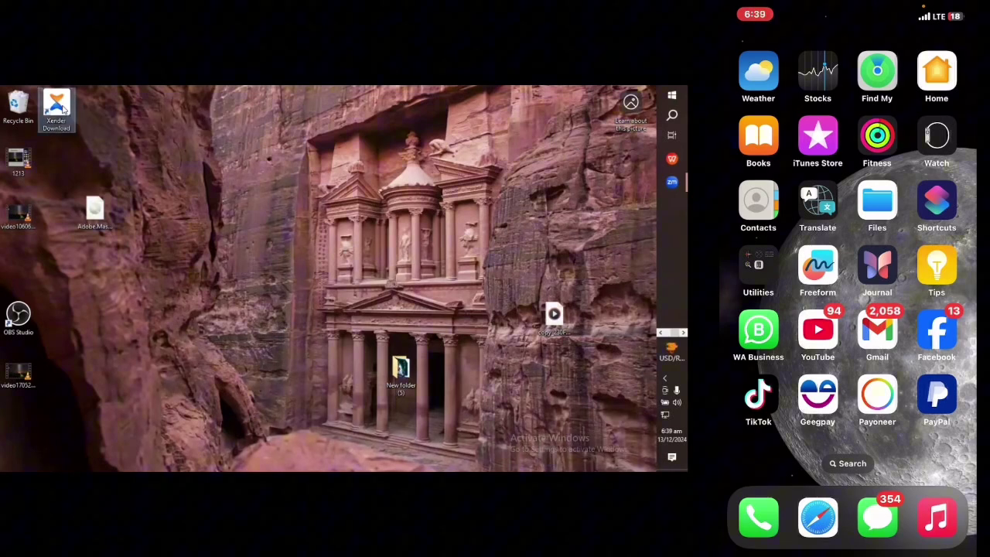
pyautogui.doubleClick(64, 109)
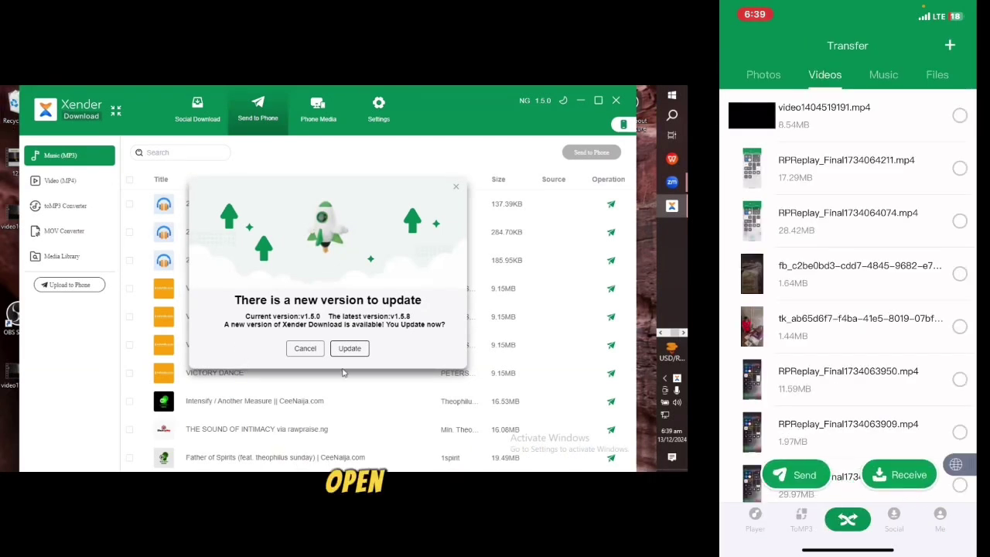
pyautogui.click(305, 349)
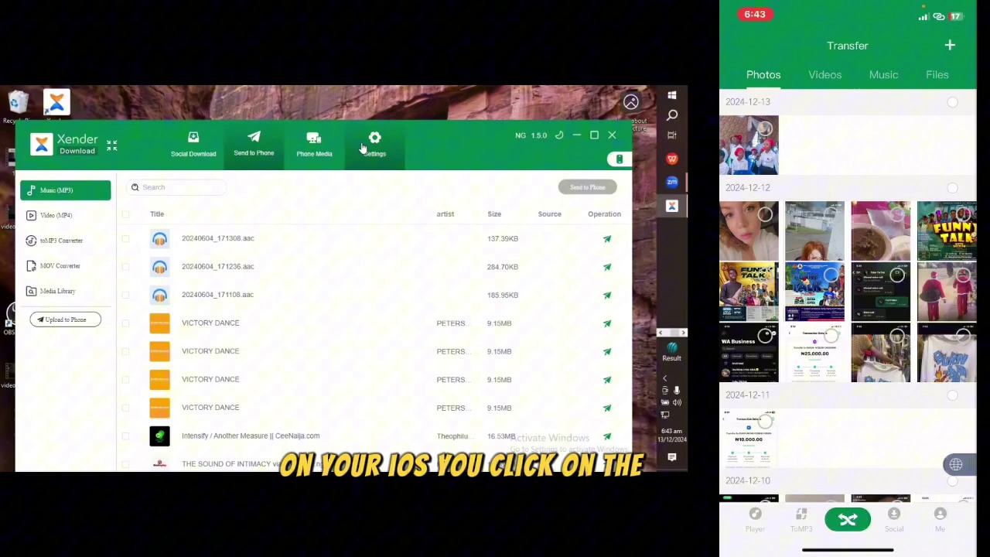
# Choose Connect to PC from the phone's + menu to reach the Preparations screen.
pyautogui.click(950, 45)
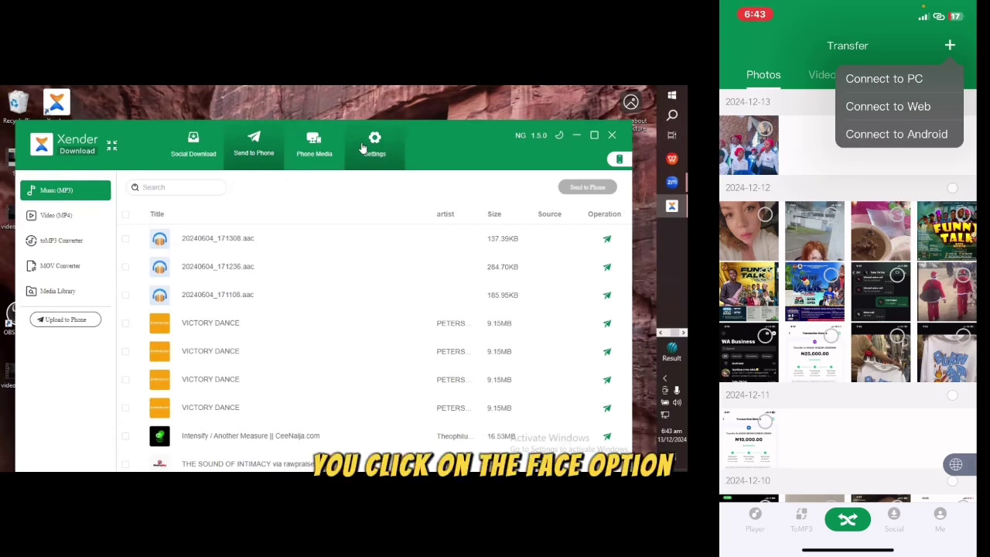
pyautogui.click(884, 78)
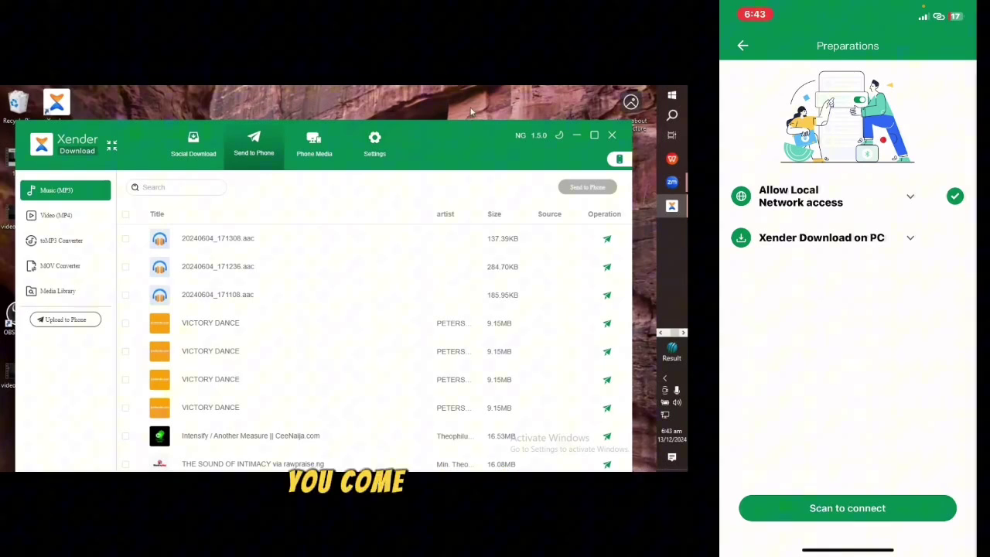
pyautogui.moveTo(471, 122); pyautogui.dragTo(470, 105)
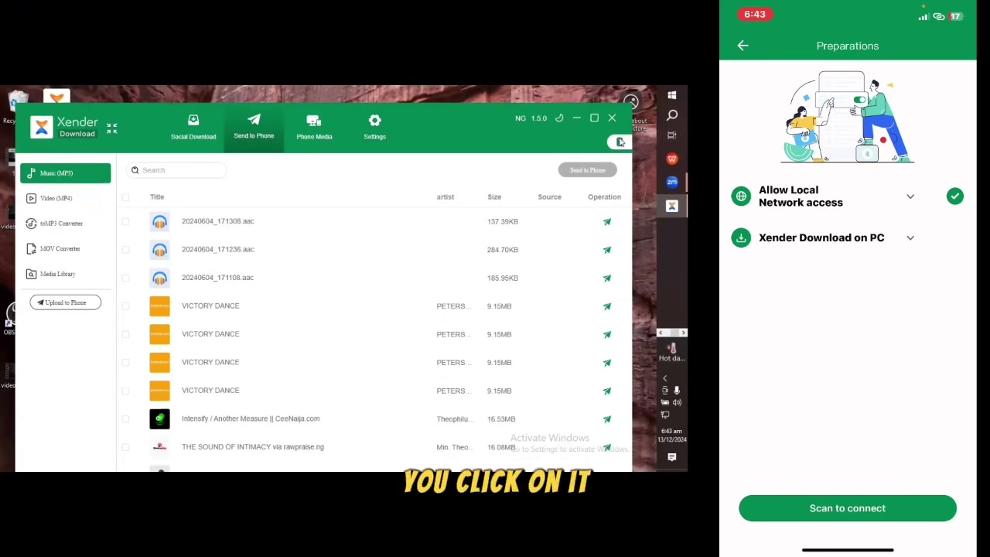
# Pair the PC with the iPhone using Connect Xender (iPhone) and the phone's scan.
pyautogui.click(621, 141)
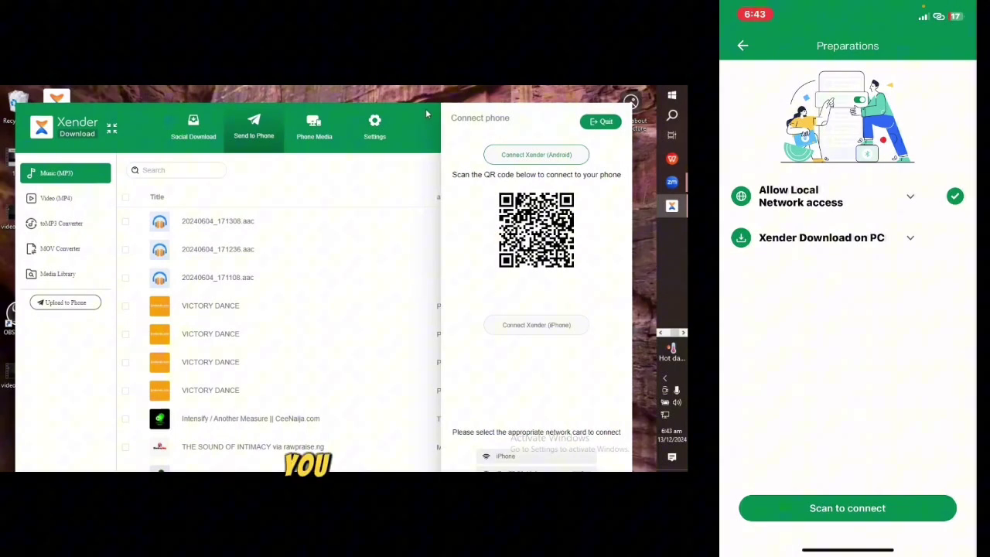
pyautogui.moveTo(426, 114); pyautogui.dragTo(426, 138)
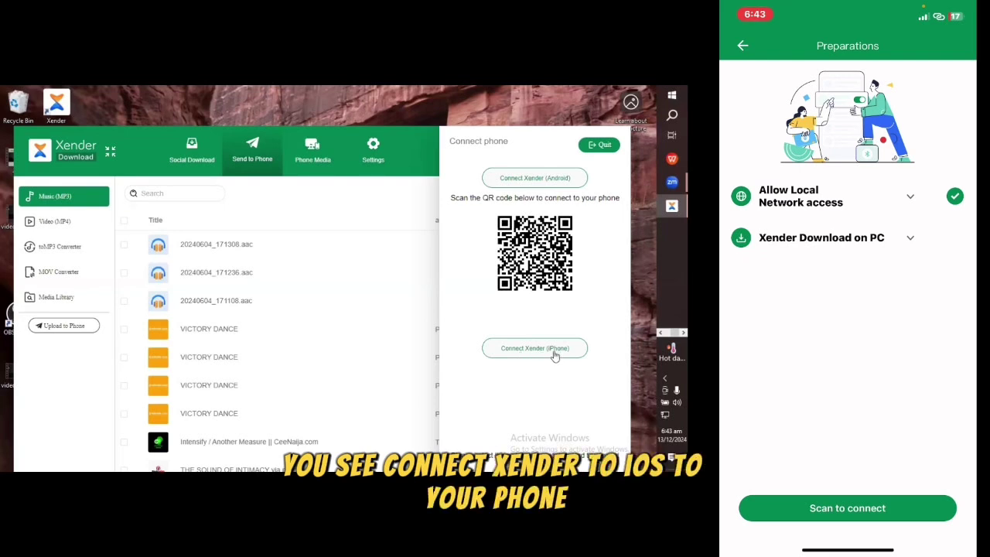
pyautogui.click(555, 349)
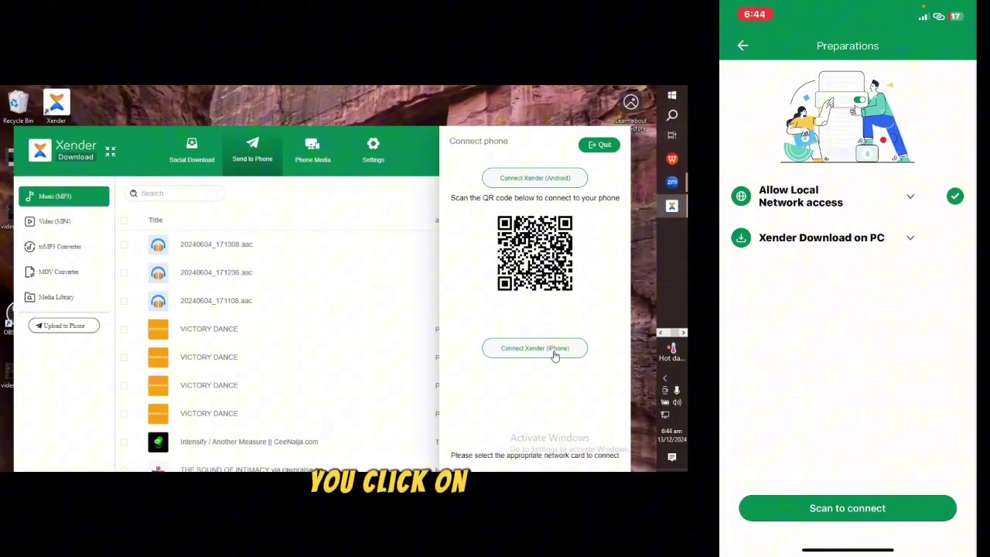
pyautogui.click(847, 508)
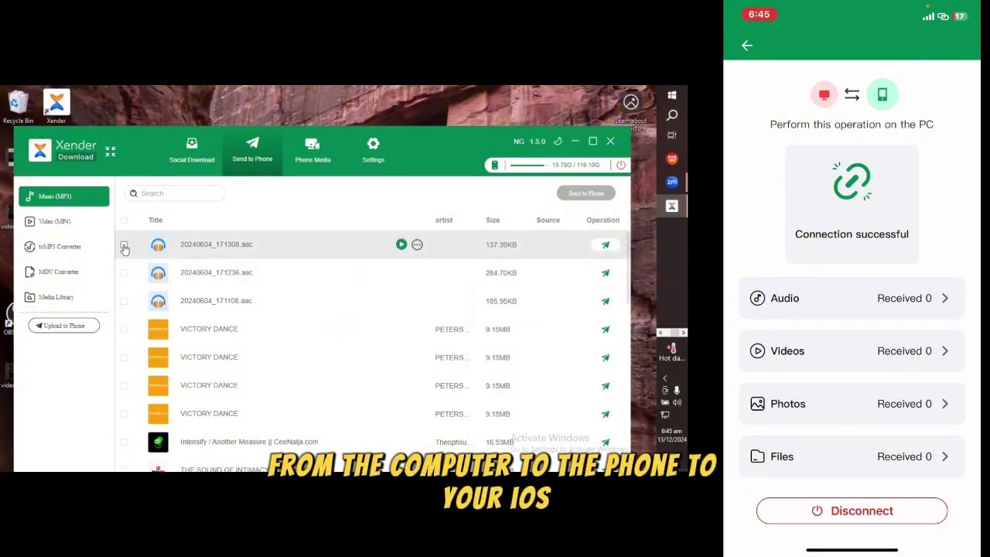
# Send the three 20240604 recordings and a VICTORY DANCE track to the iPhone, then check its received list.
pyautogui.click(124, 246)
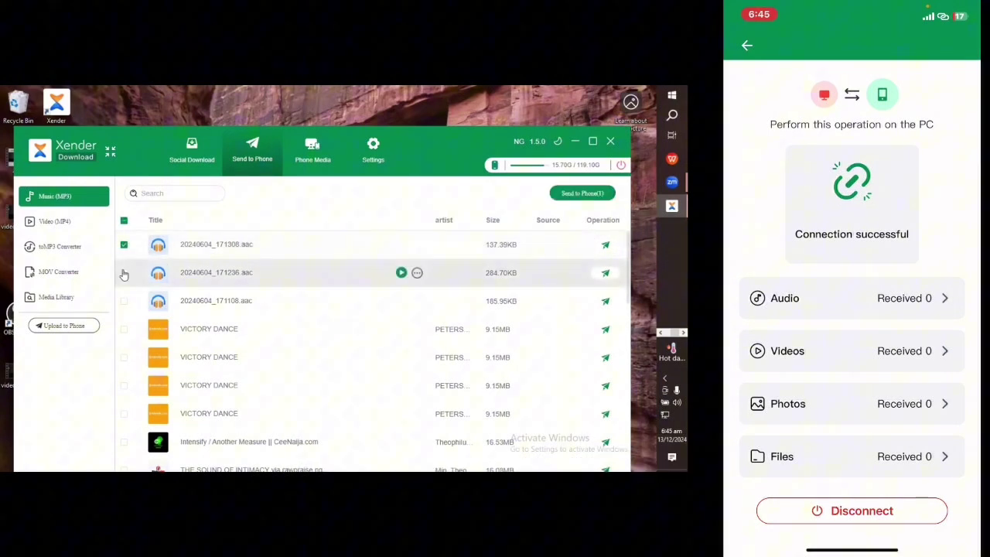
pyautogui.click(124, 273)
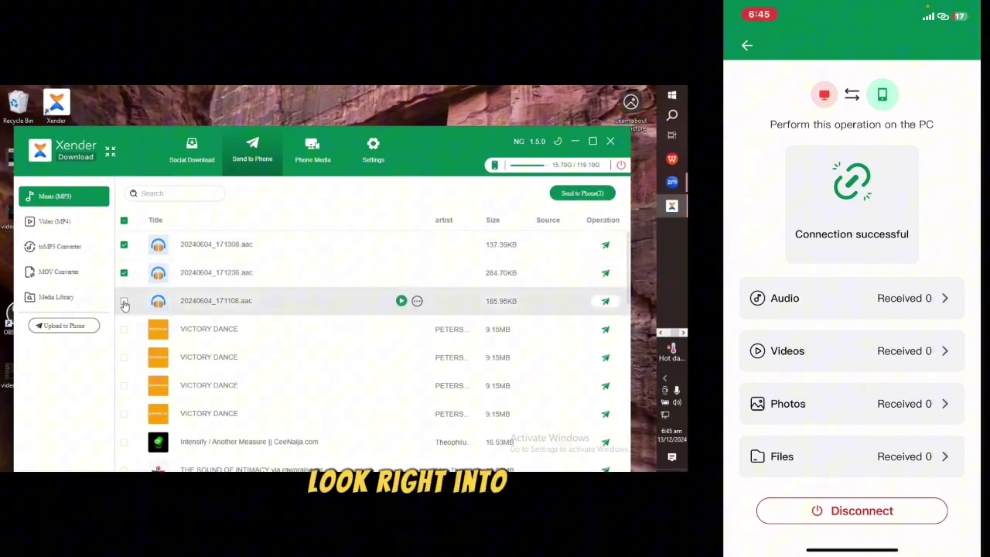
pyautogui.click(123, 300)
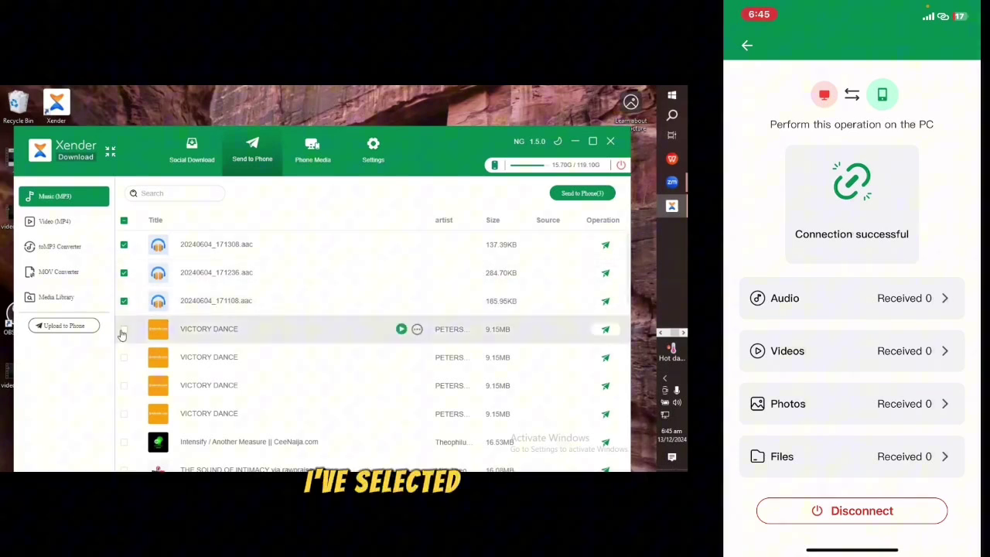
pyautogui.click(124, 331)
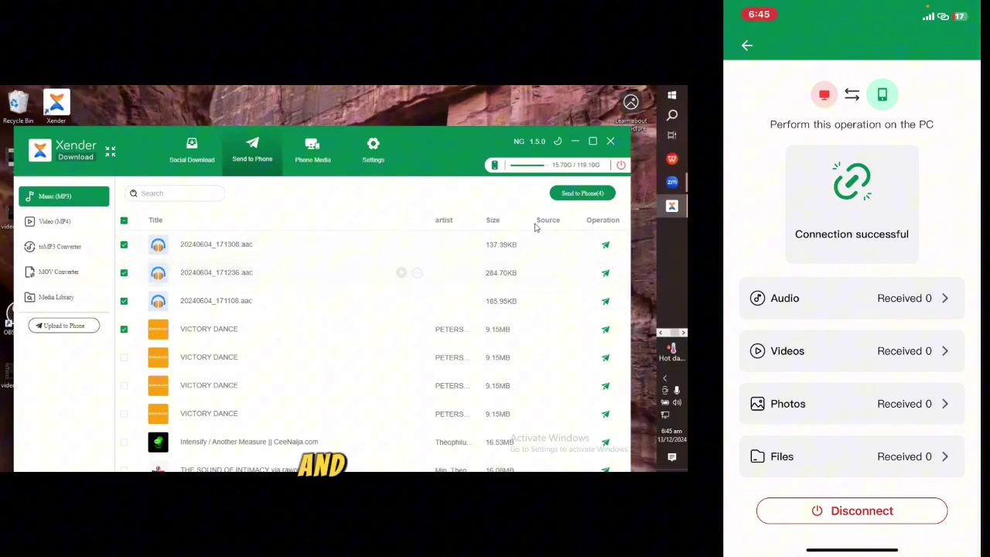
pyautogui.click(582, 194)
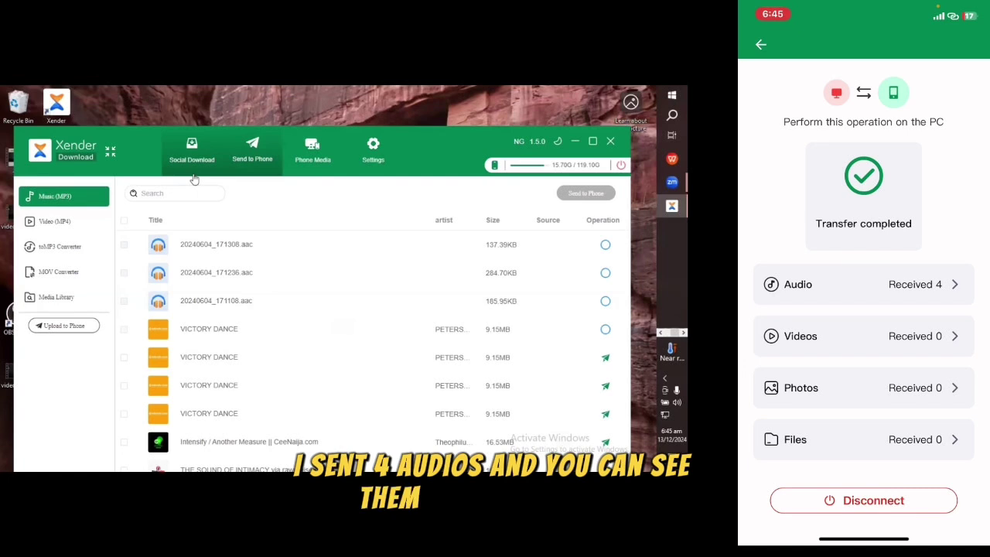
pyautogui.click(863, 284)
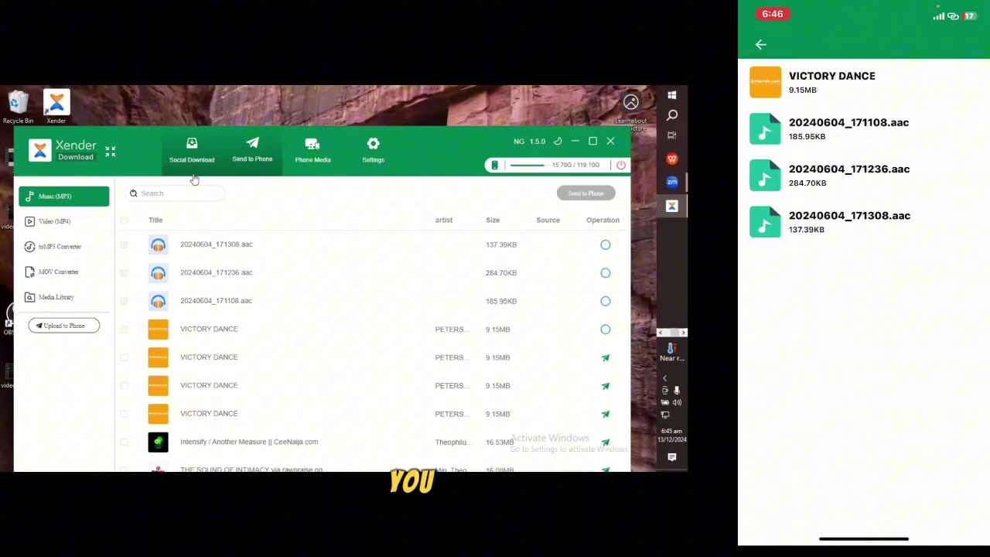
pyautogui.click(760, 44)
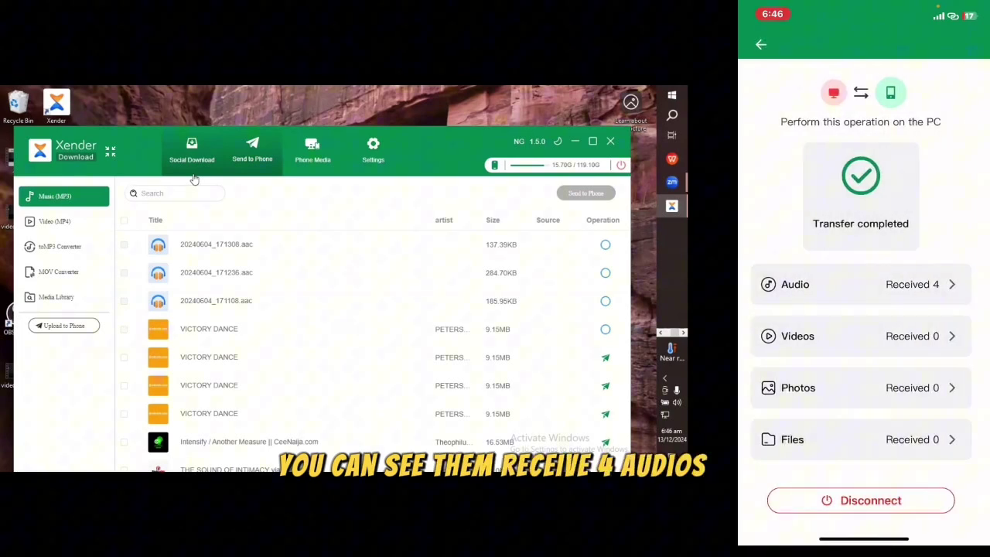
# Send three Video (MP4) clips from 2024-12-12 and 2024-12-13 to the iPhone.
pyautogui.click(69, 228)
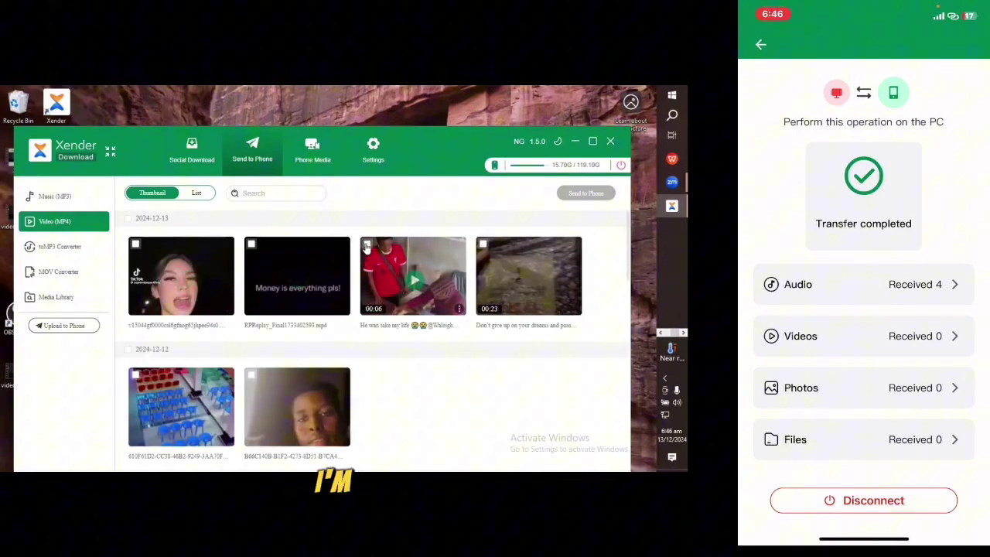
pyautogui.click(367, 245)
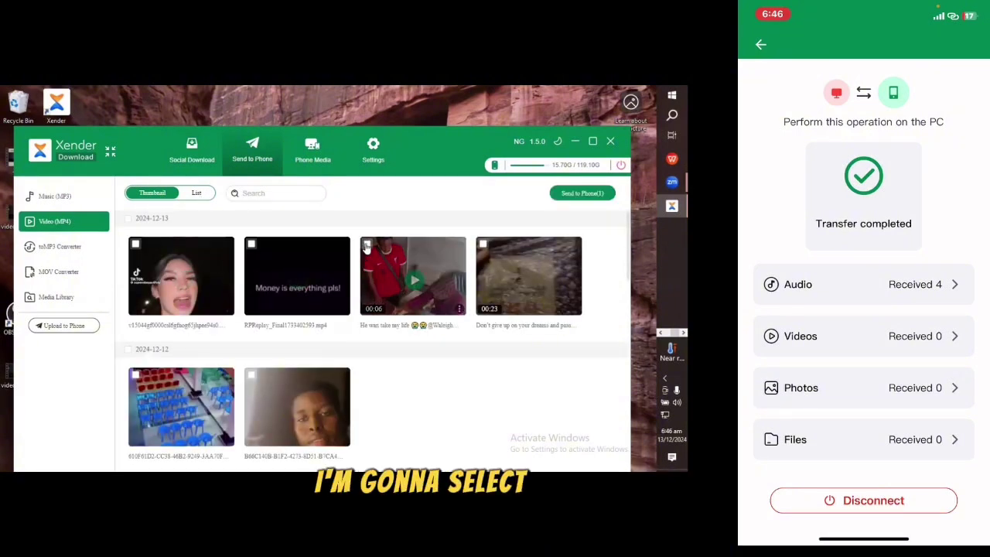
pyautogui.click(252, 377)
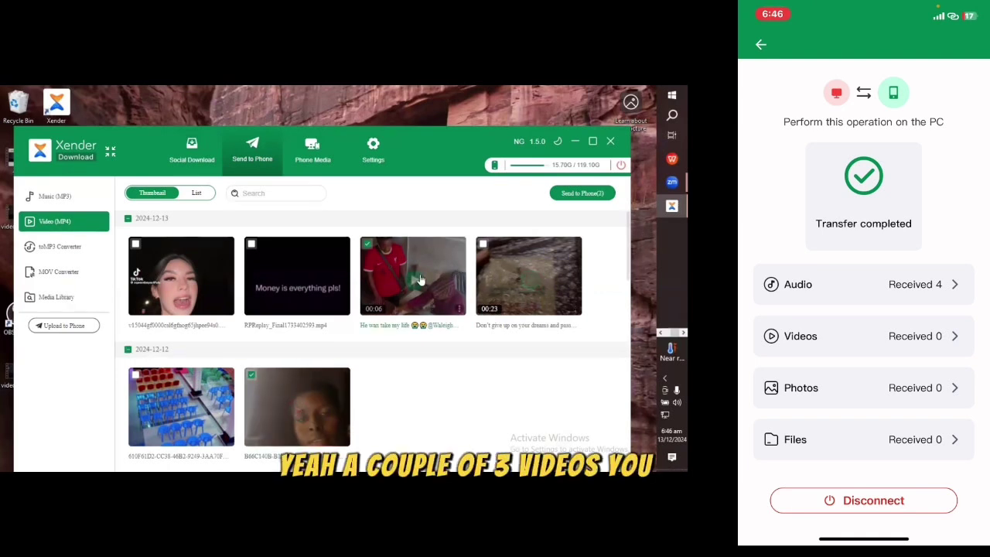
pyautogui.click(484, 245)
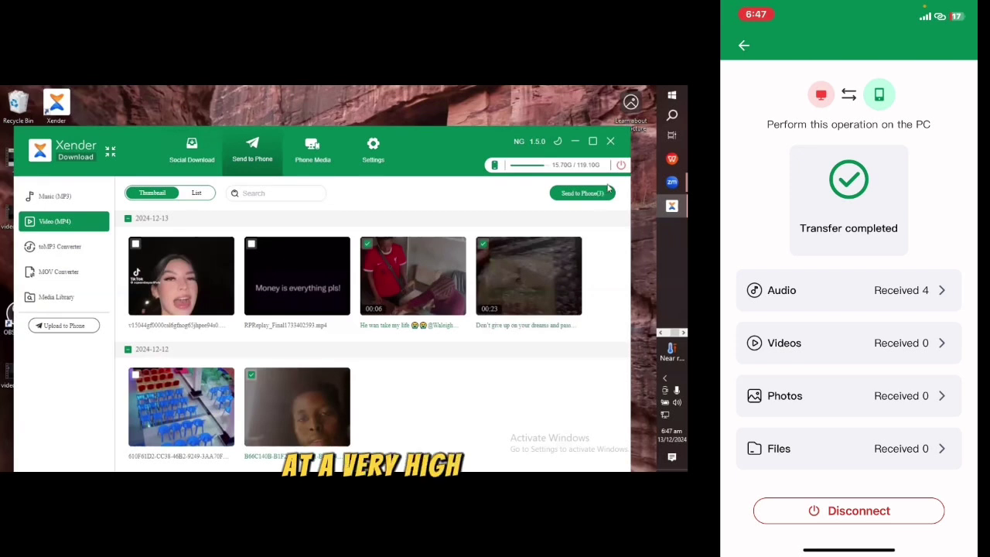
pyautogui.click(584, 194)
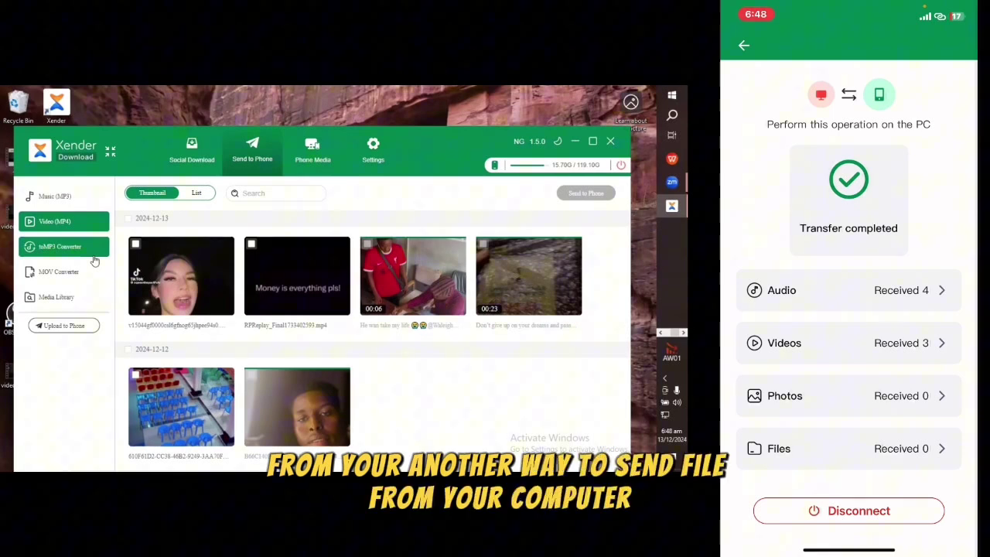
# Upload photos IMG_0479 to IMG_0482 from the 3rd sunday of sept folder to the phone.
pyautogui.click(62, 326)
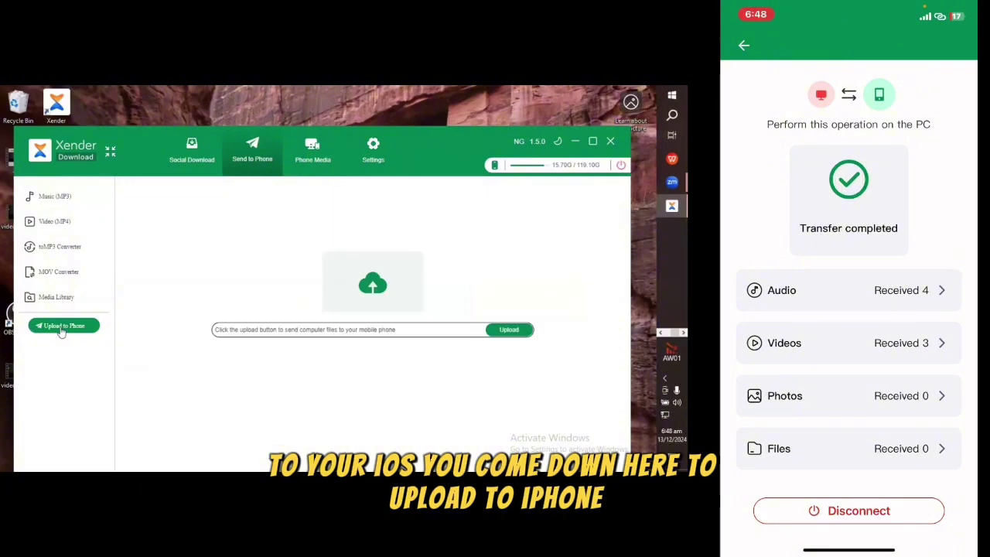
pyautogui.click(503, 331)
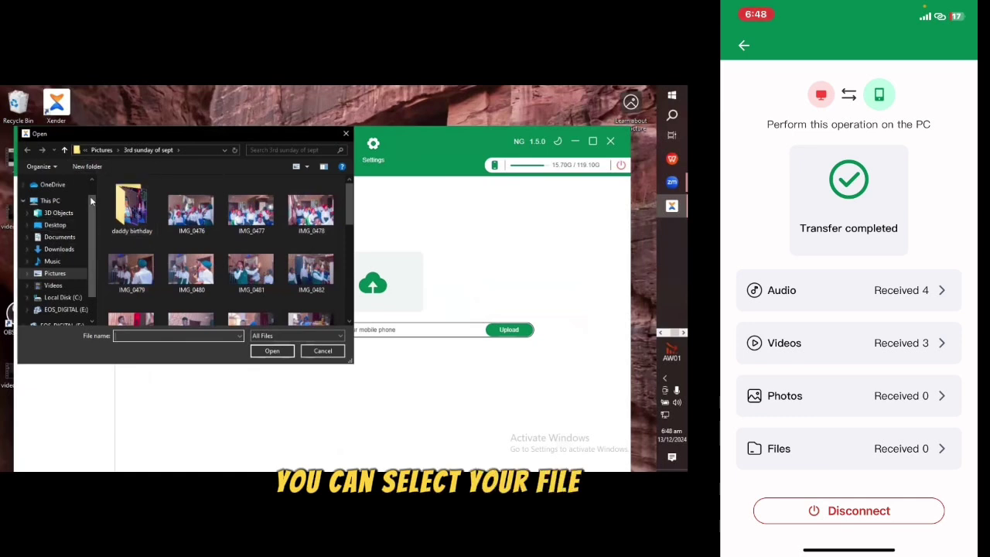
pyautogui.scroll(-1, 137, 228)
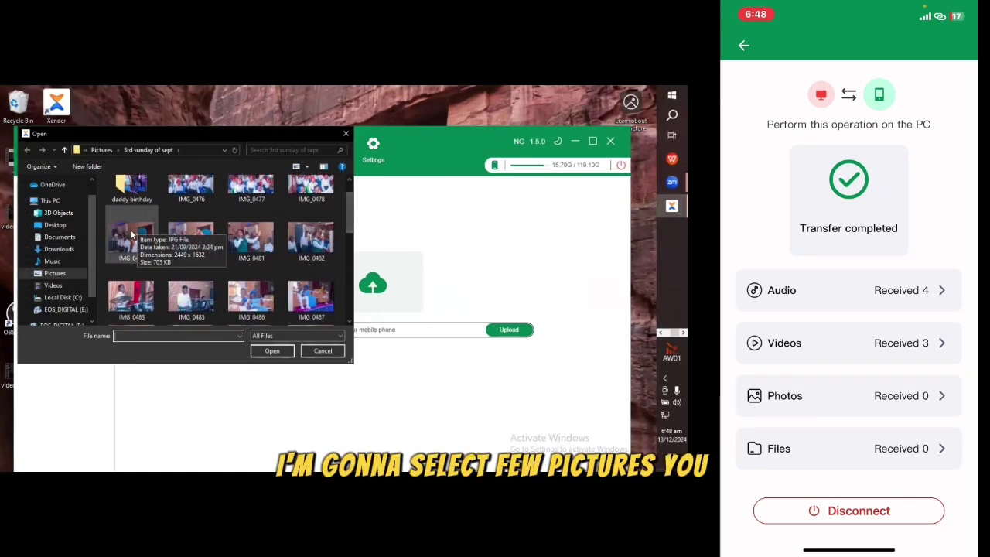
pyautogui.click(132, 234)
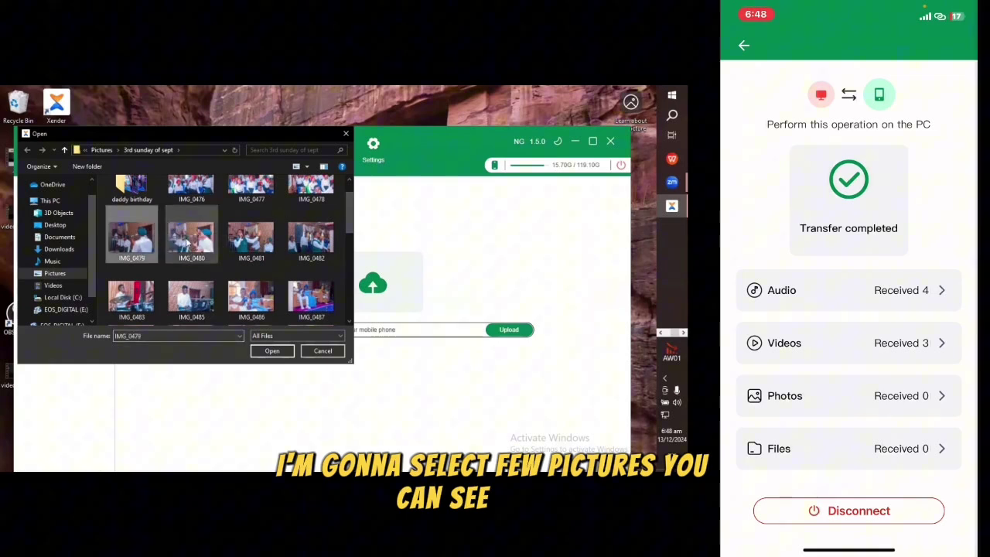
pyautogui.keyDown('ctrl'); pyautogui.click(186, 244); pyautogui.keyUp('ctrl')
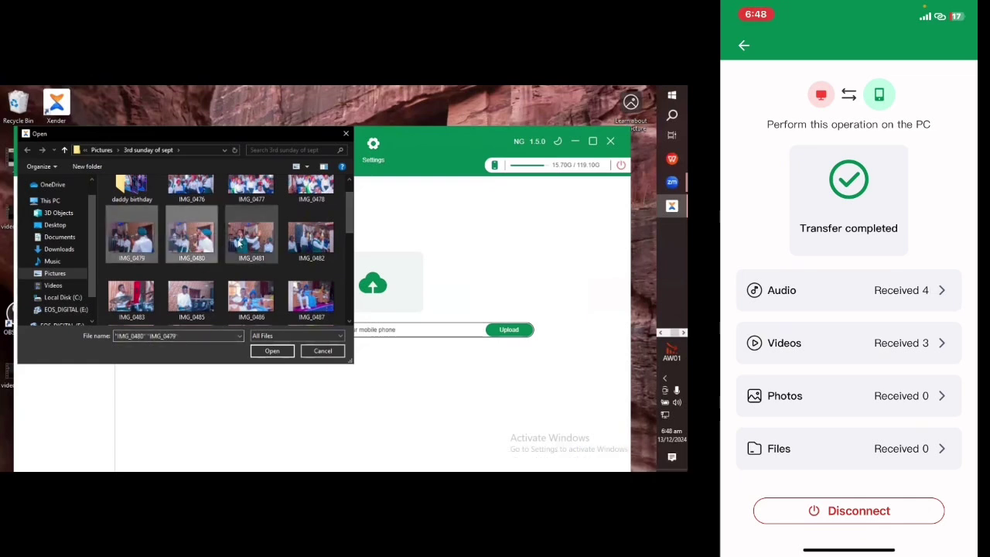
pyautogui.keyDown('ctrl'); pyautogui.click(253, 244); pyautogui.keyUp('ctrl')
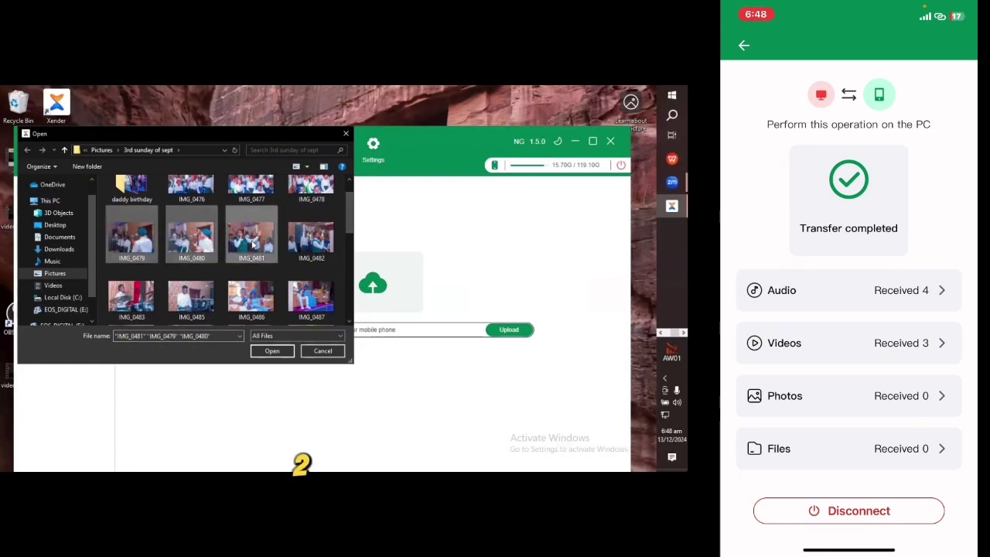
pyautogui.keyDown('ctrl'); pyautogui.click(321, 242); pyautogui.keyUp('ctrl')
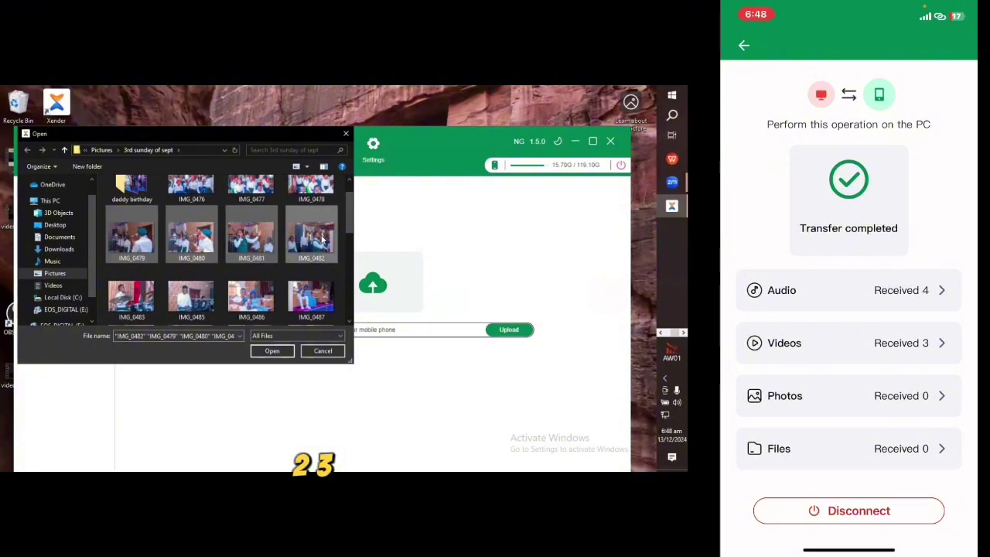
pyautogui.click(272, 351)
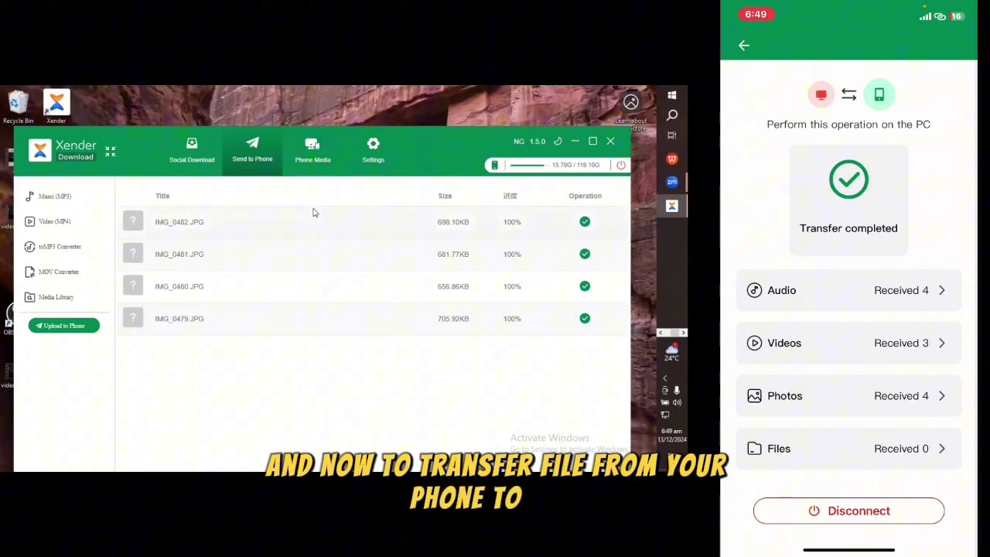
# Save phone recordings 20240902_152749.aac through 20240902_153419.aac from Phone Media to the computer.
pyautogui.click(311, 159)
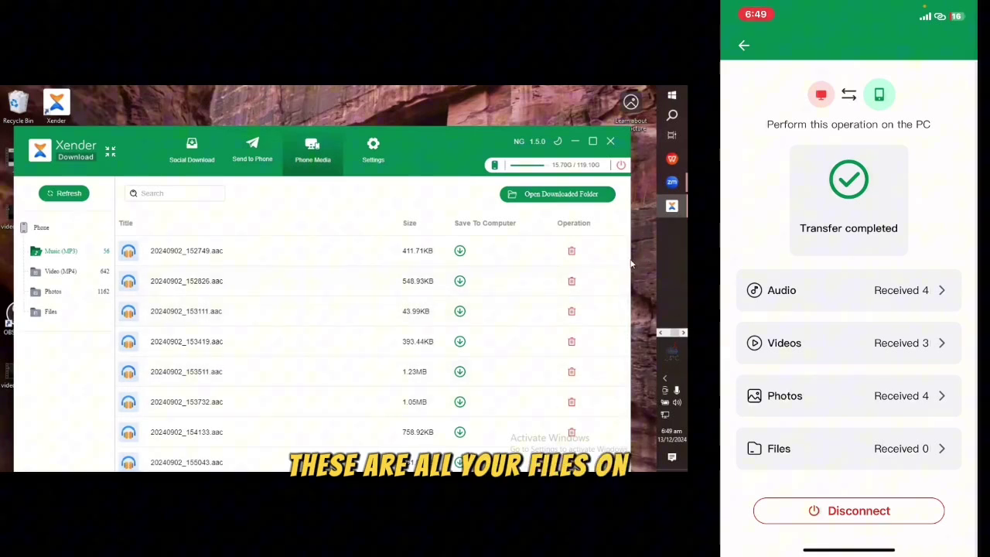
pyautogui.click(460, 252)
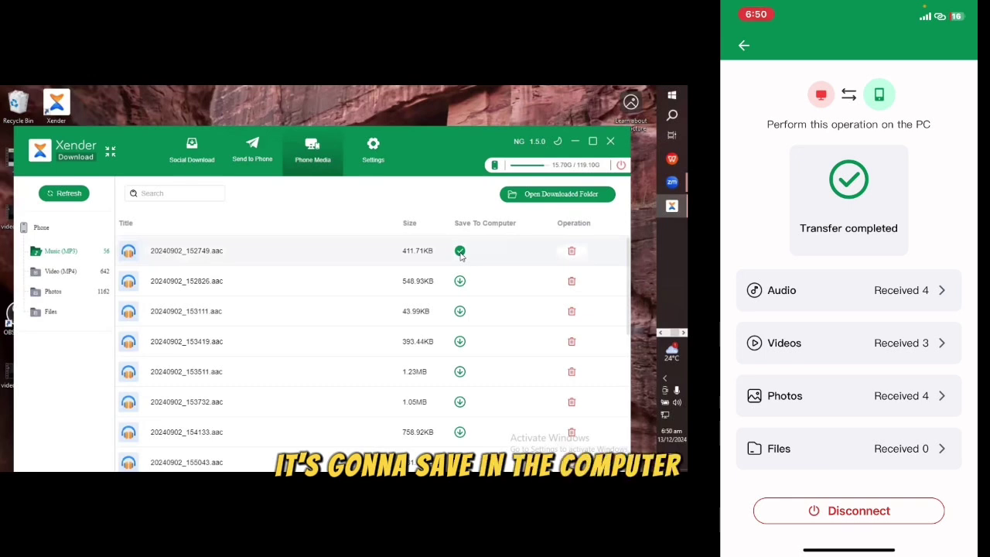
pyautogui.click(461, 282)
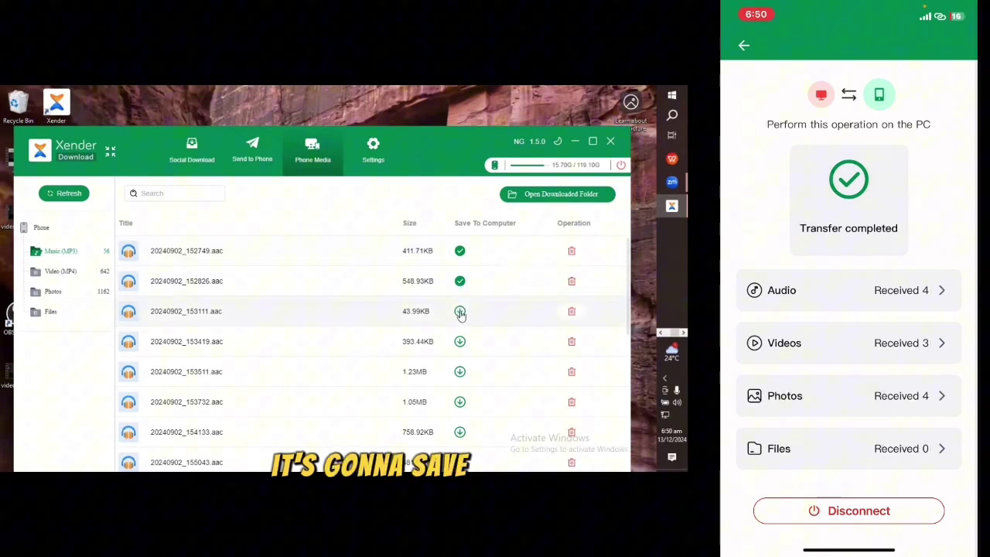
pyautogui.click(460, 311)
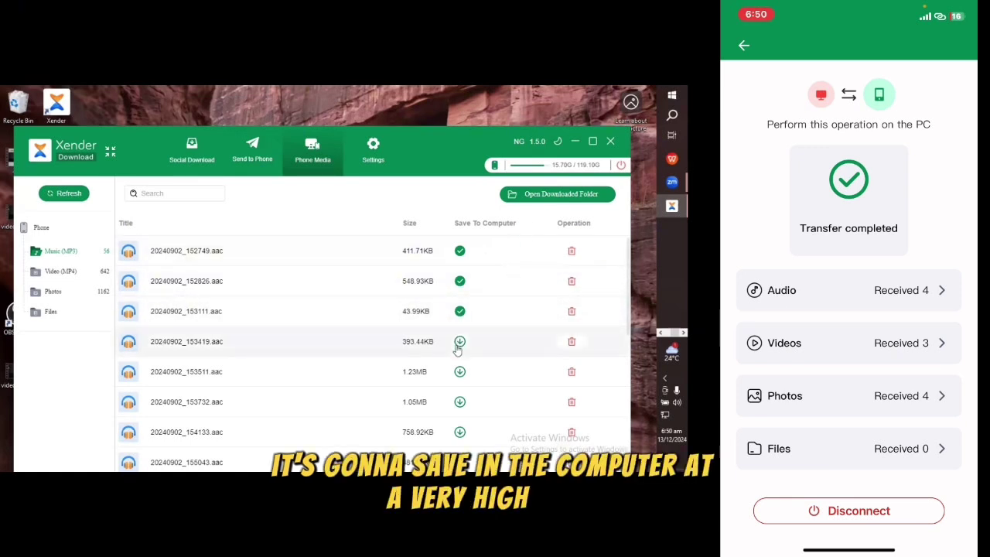
pyautogui.click(459, 341)
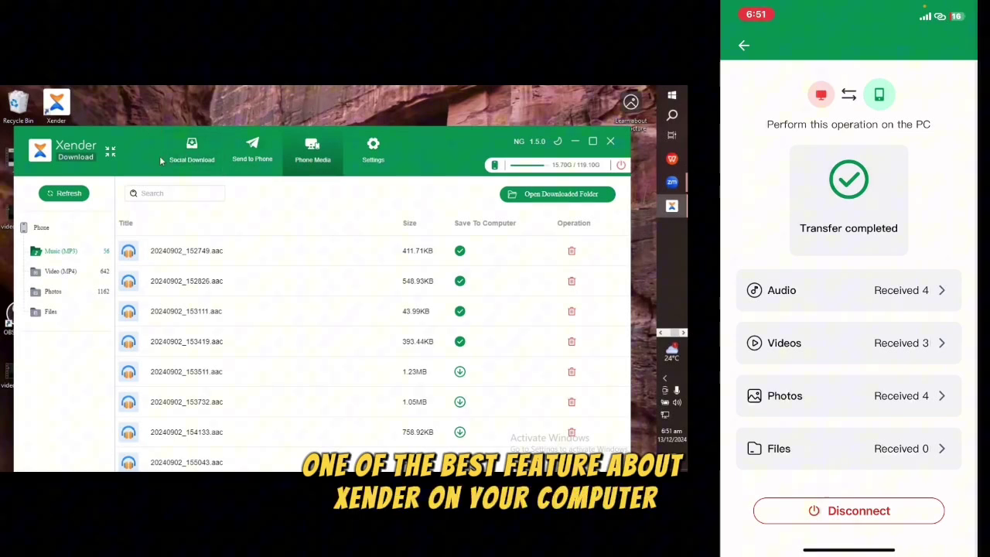
# Download the birthday post's picture from the Facebook feed in Social Download, then switch to TikTok.
pyautogui.click(202, 159)
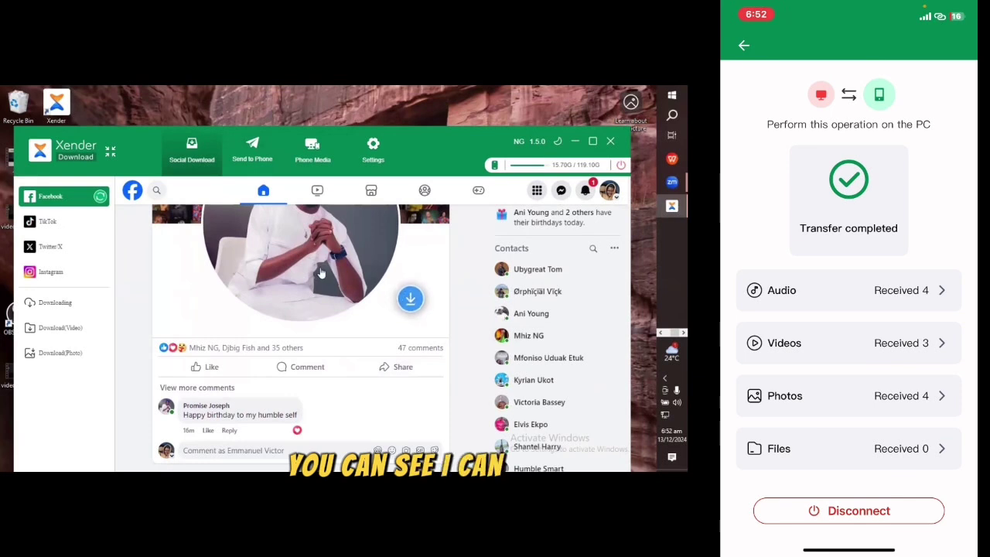
pyautogui.click(409, 298)
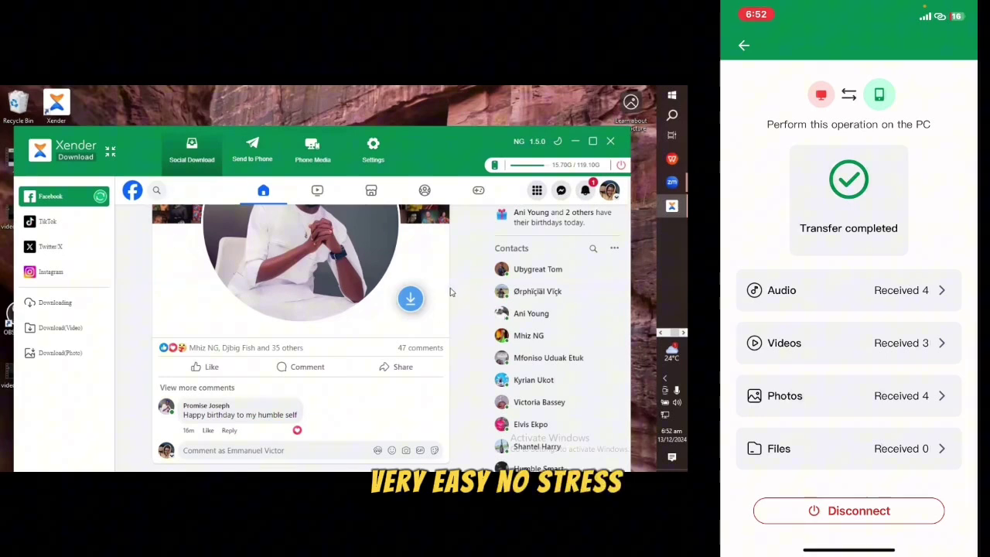
pyautogui.scroll(2, 451, 290)
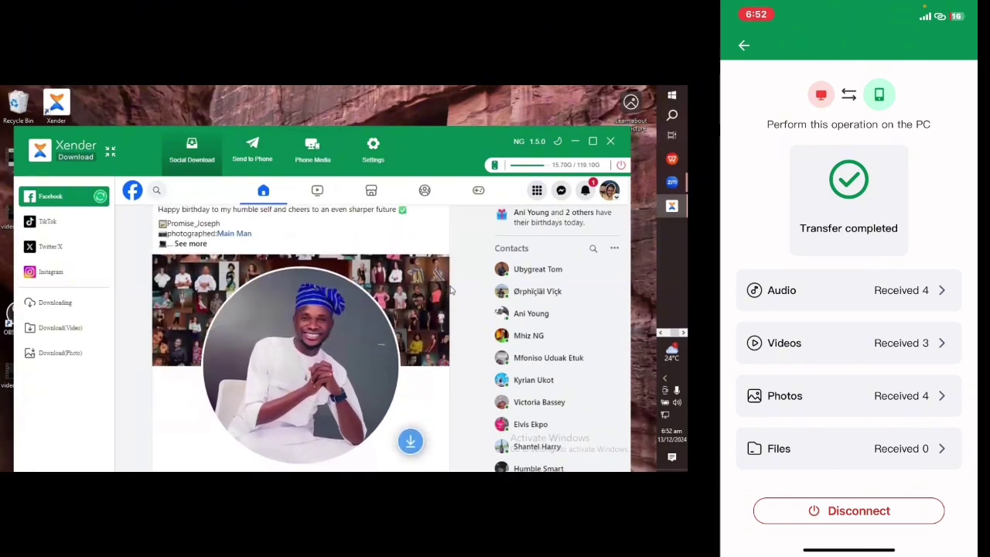
pyautogui.scroll(-3, 451, 290)
pyautogui.scroll(-3, 451, 290)
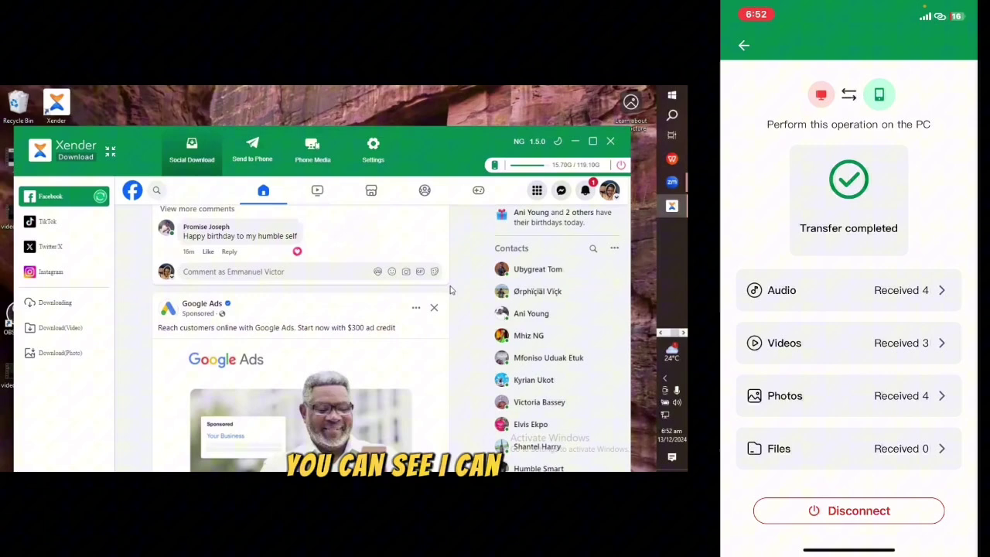
pyautogui.scroll(-5, 451, 290)
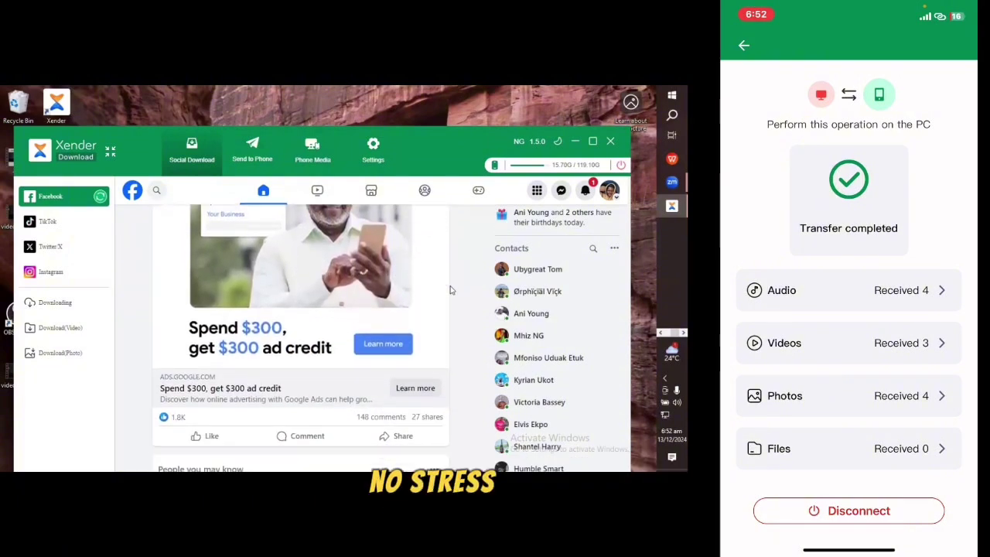
pyautogui.scroll(-6, 451, 291)
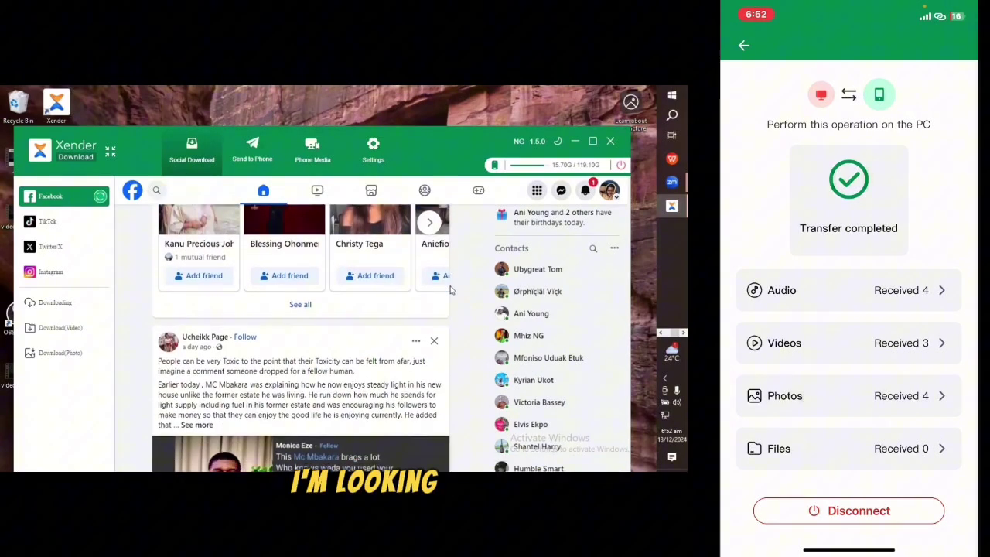
pyautogui.scroll(1, 451, 290)
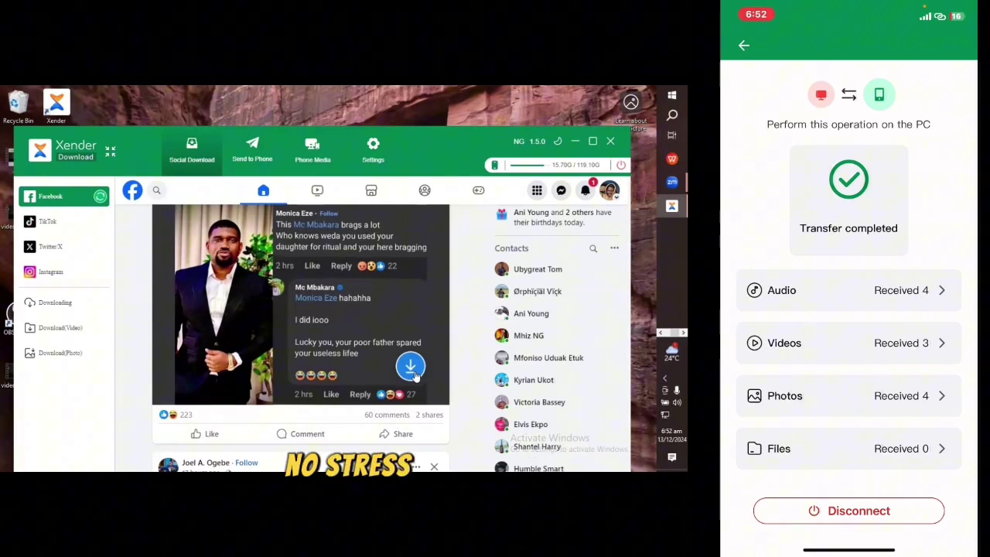
pyautogui.click(62, 223)
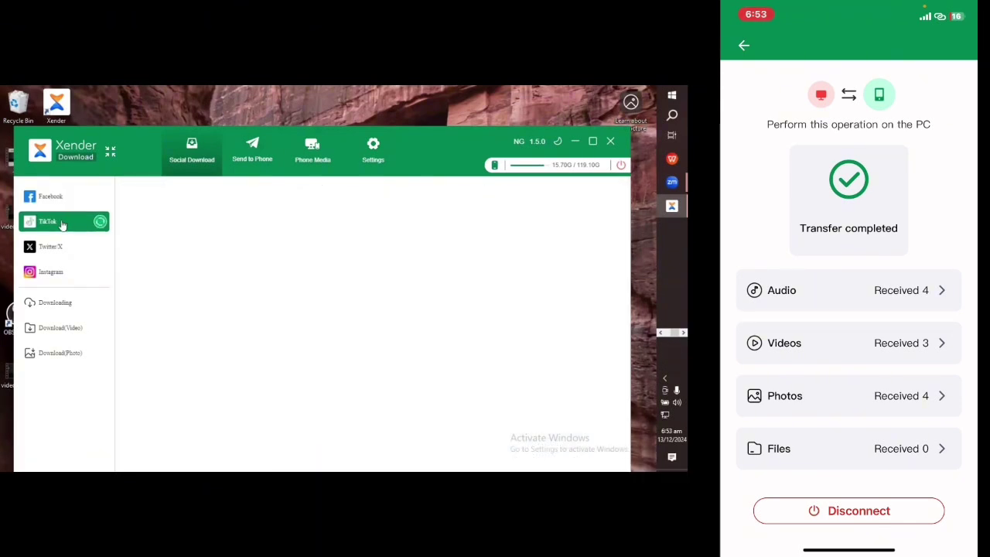
# Look through the Twitter/X and Instagram sources, then show the Downloading list.
pyautogui.click(59, 249)
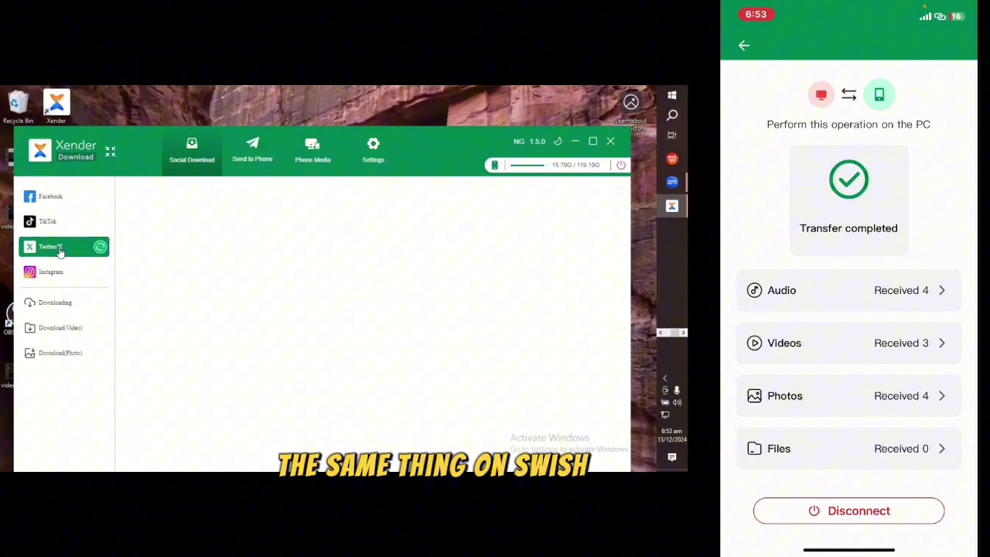
pyautogui.click(59, 274)
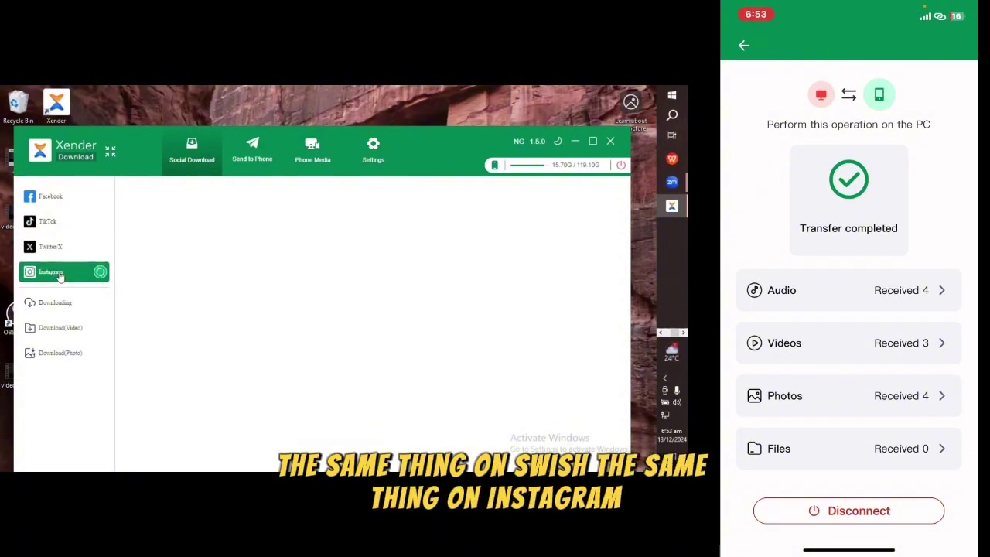
pyautogui.click(56, 306)
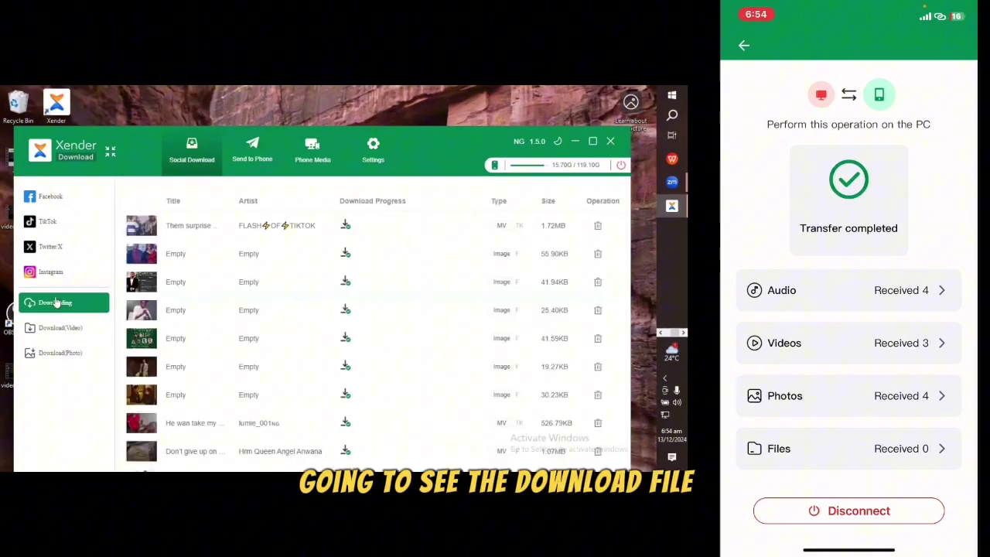